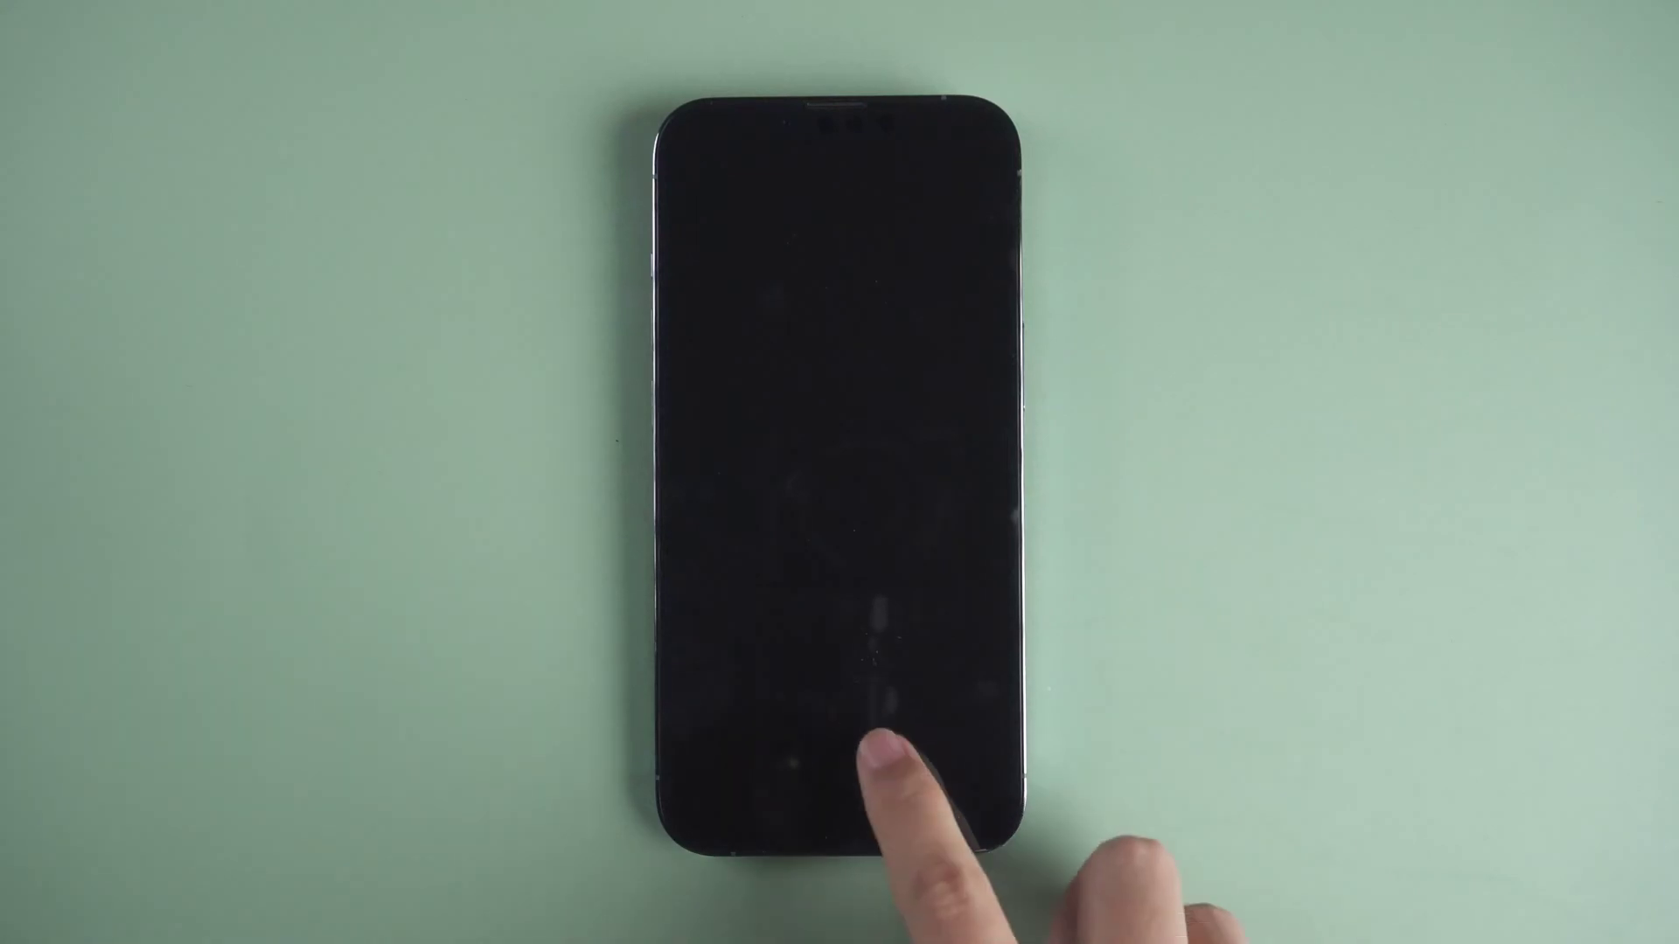
- Wake the iPhone and enter a first wrong six-digit passcode
drag(900, 787, 905, 524)
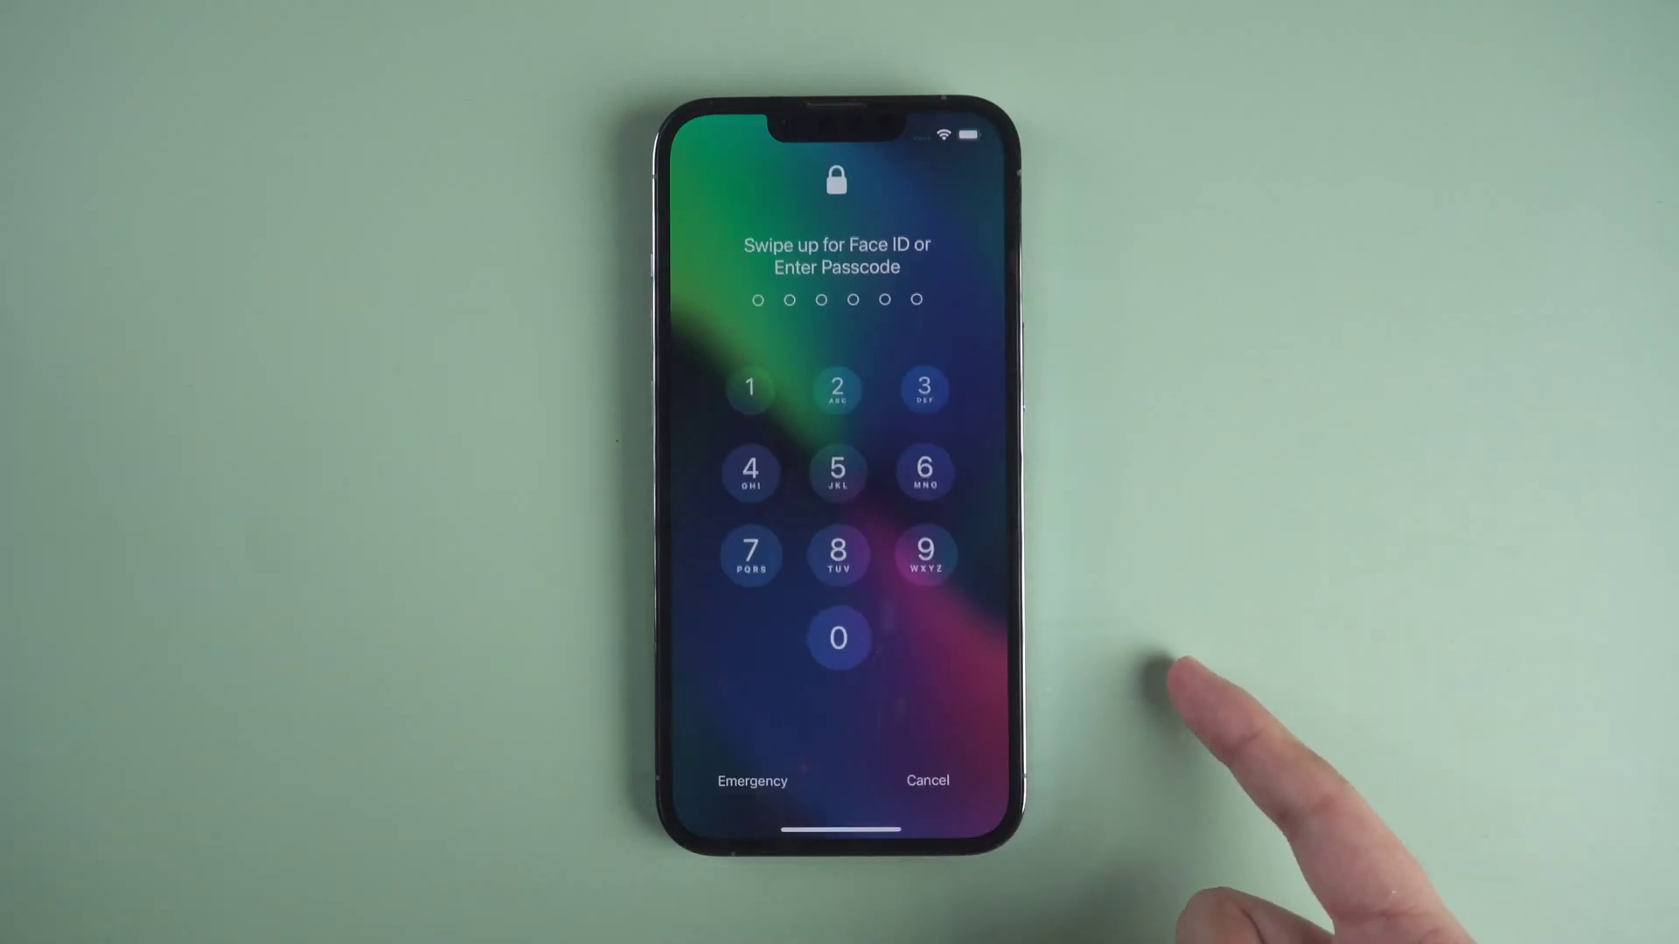
click(925, 561)
click(914, 490)
click(924, 561)
click(924, 480)
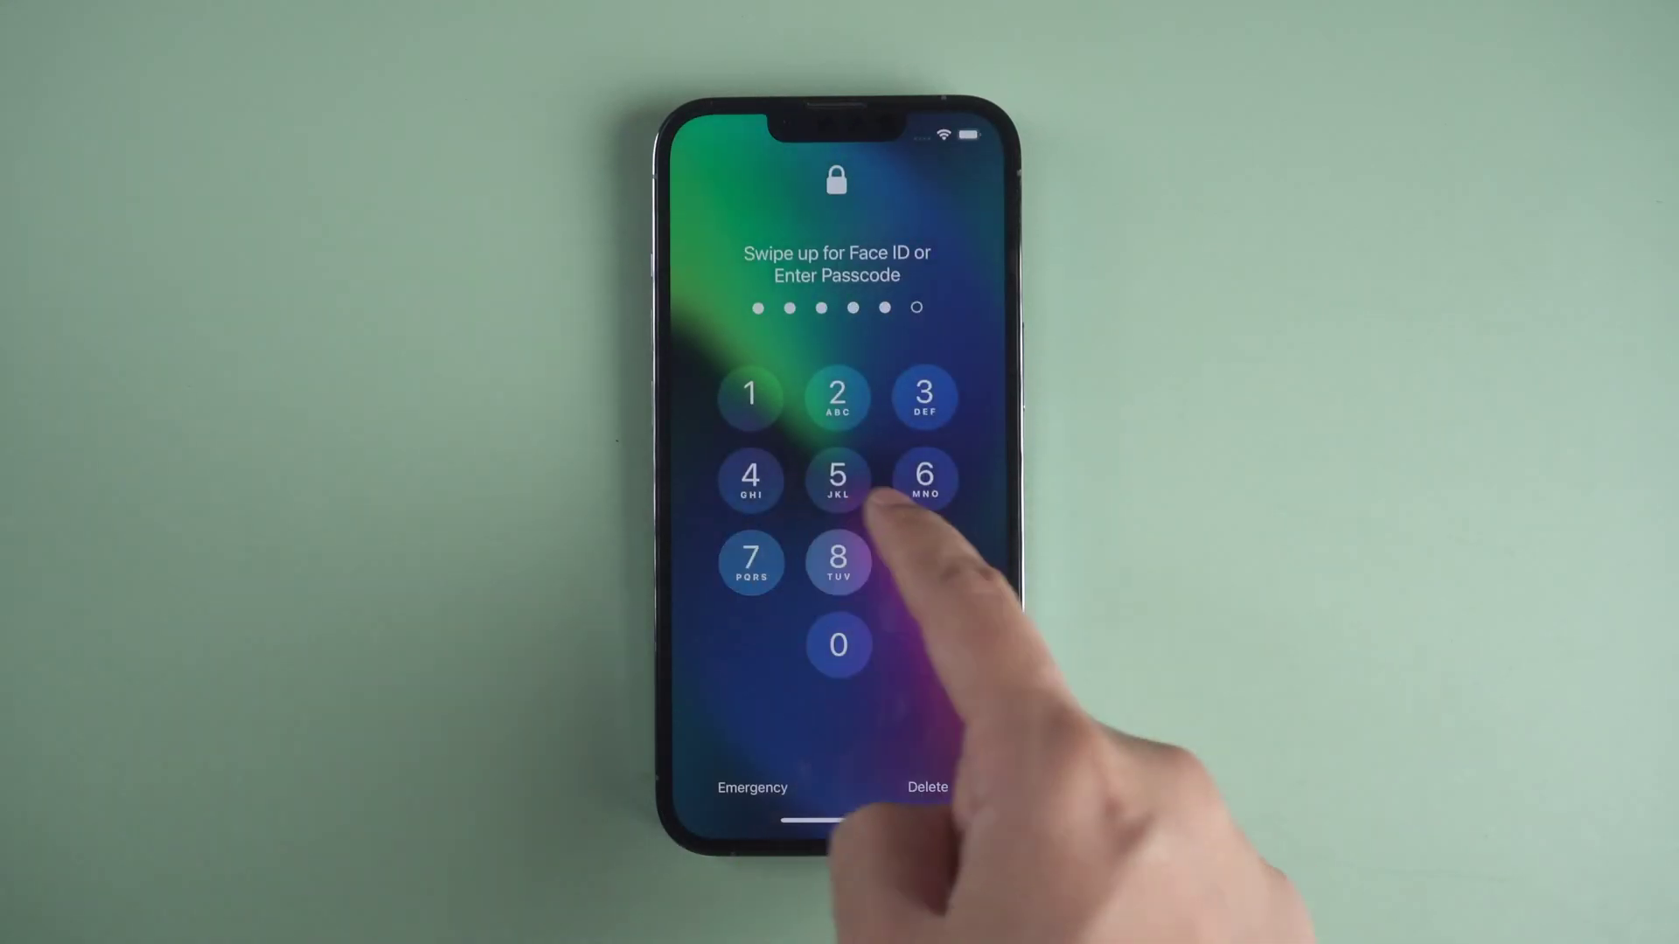
click(925, 561)
click(924, 479)
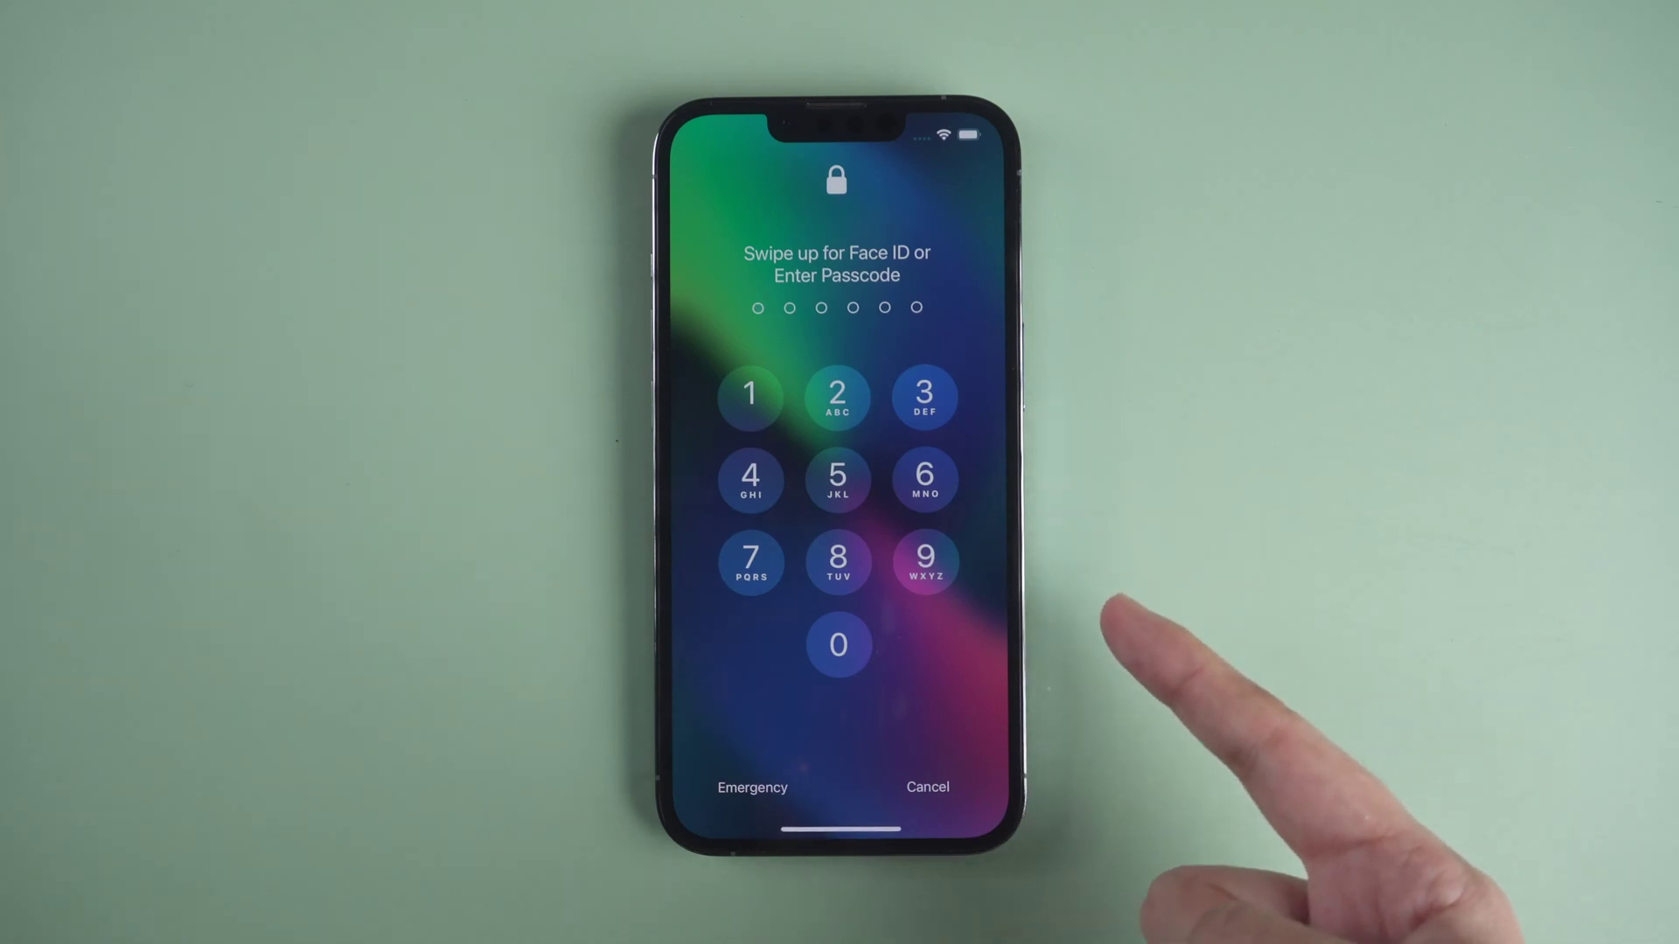
- Keep entering wrong passcodes until the phone shows 'iPhone Unavailable'
click(837, 479)
click(838, 562)
click(837, 479)
click(838, 561)
click(924, 479)
click(838, 561)
click(838, 561)
click(838, 646)
click(837, 562)
click(750, 561)
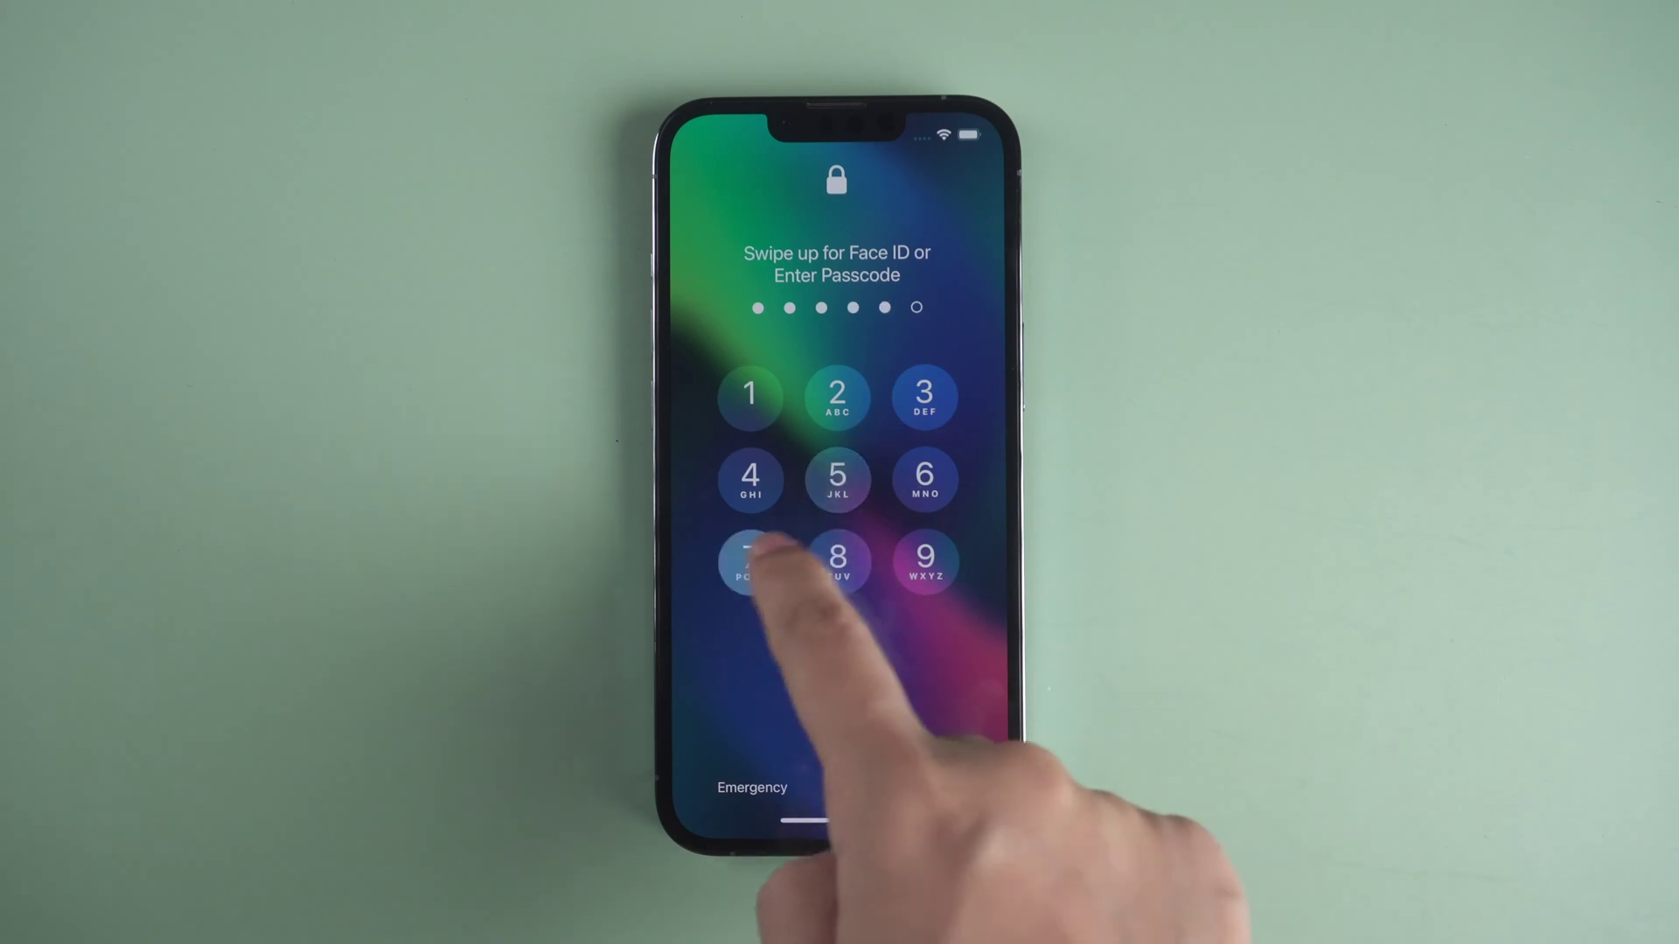
click(750, 561)
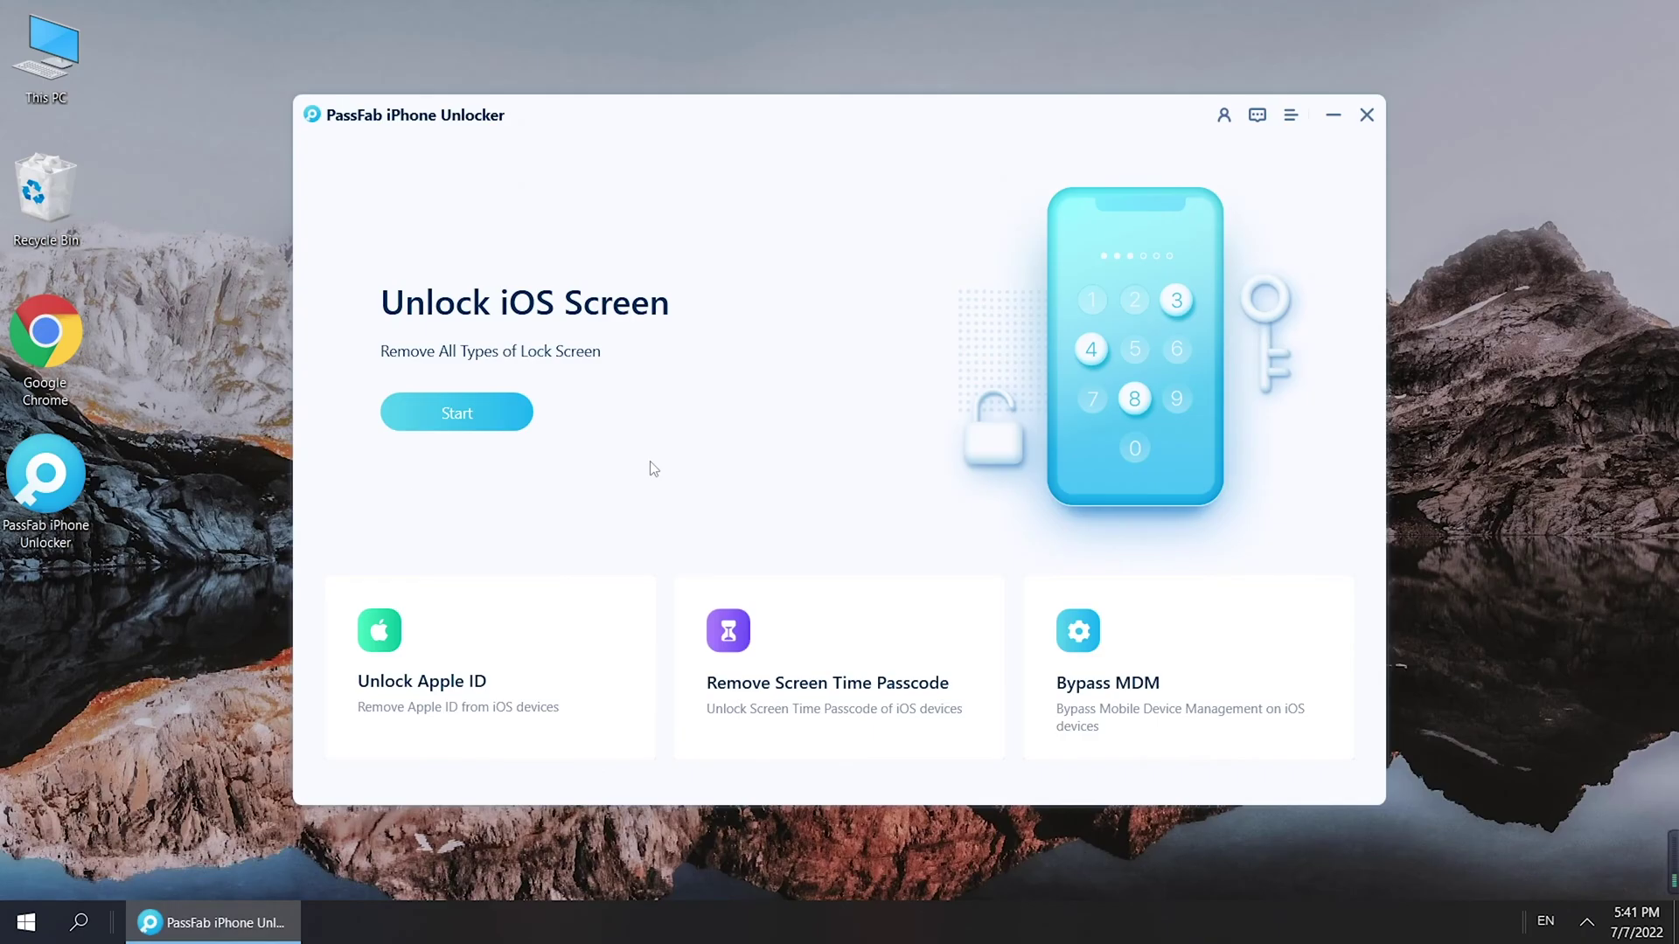
- Start screen-lock removal for the iPhone 13 Pro and accept the disclaimer
click(526, 425)
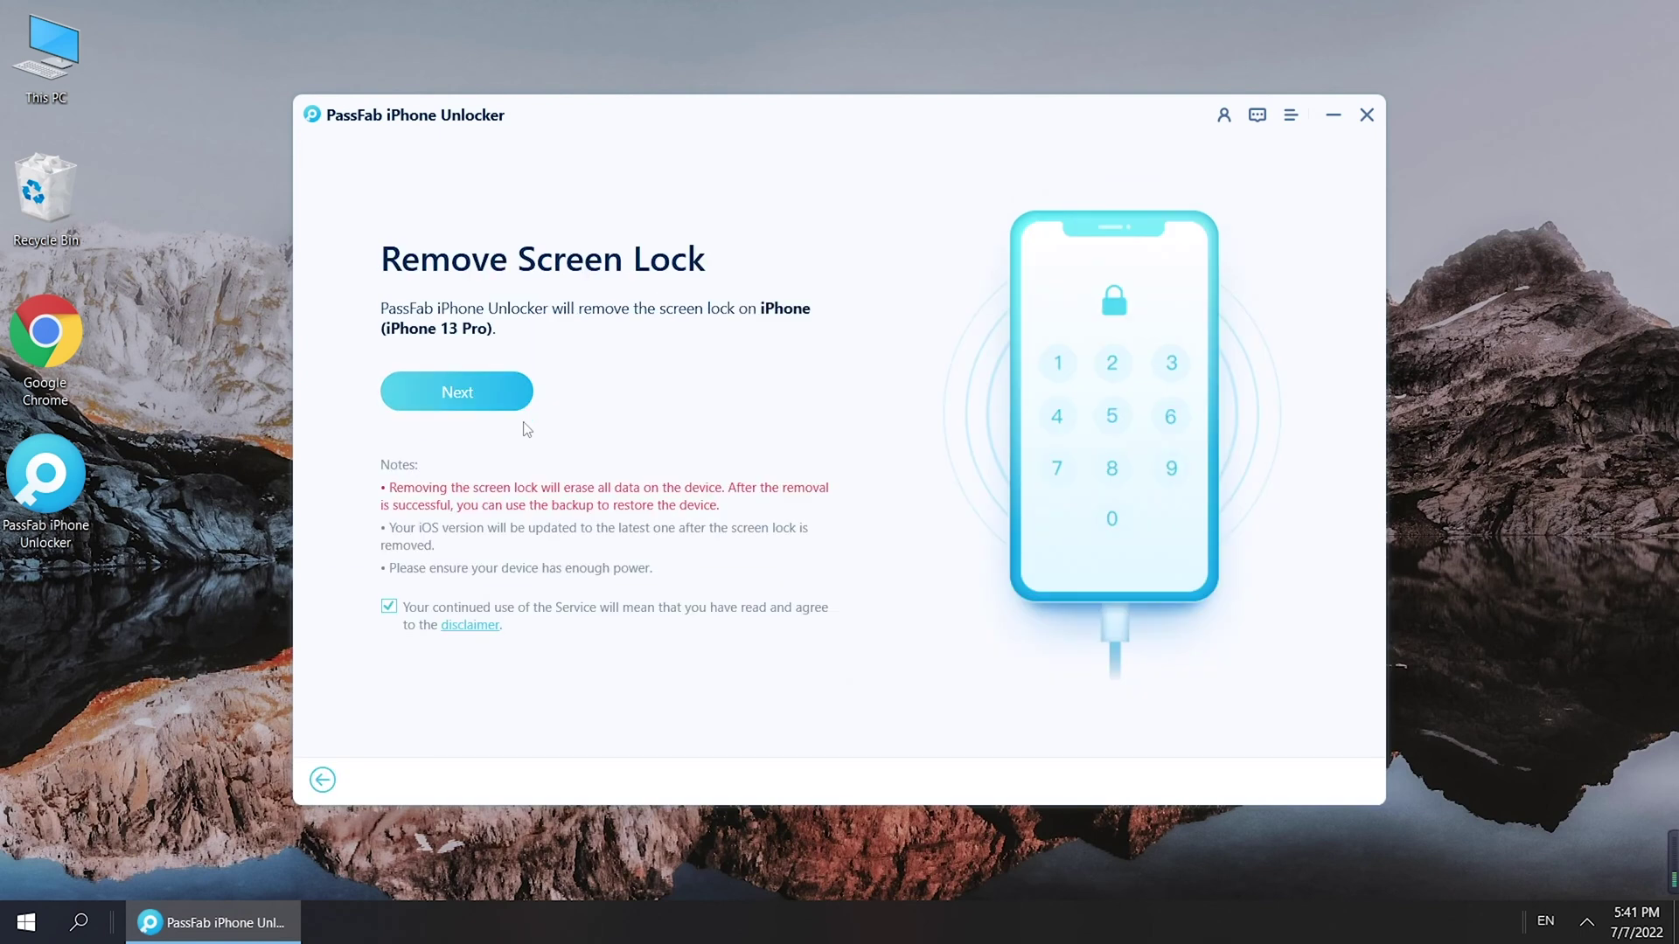
click(470, 626)
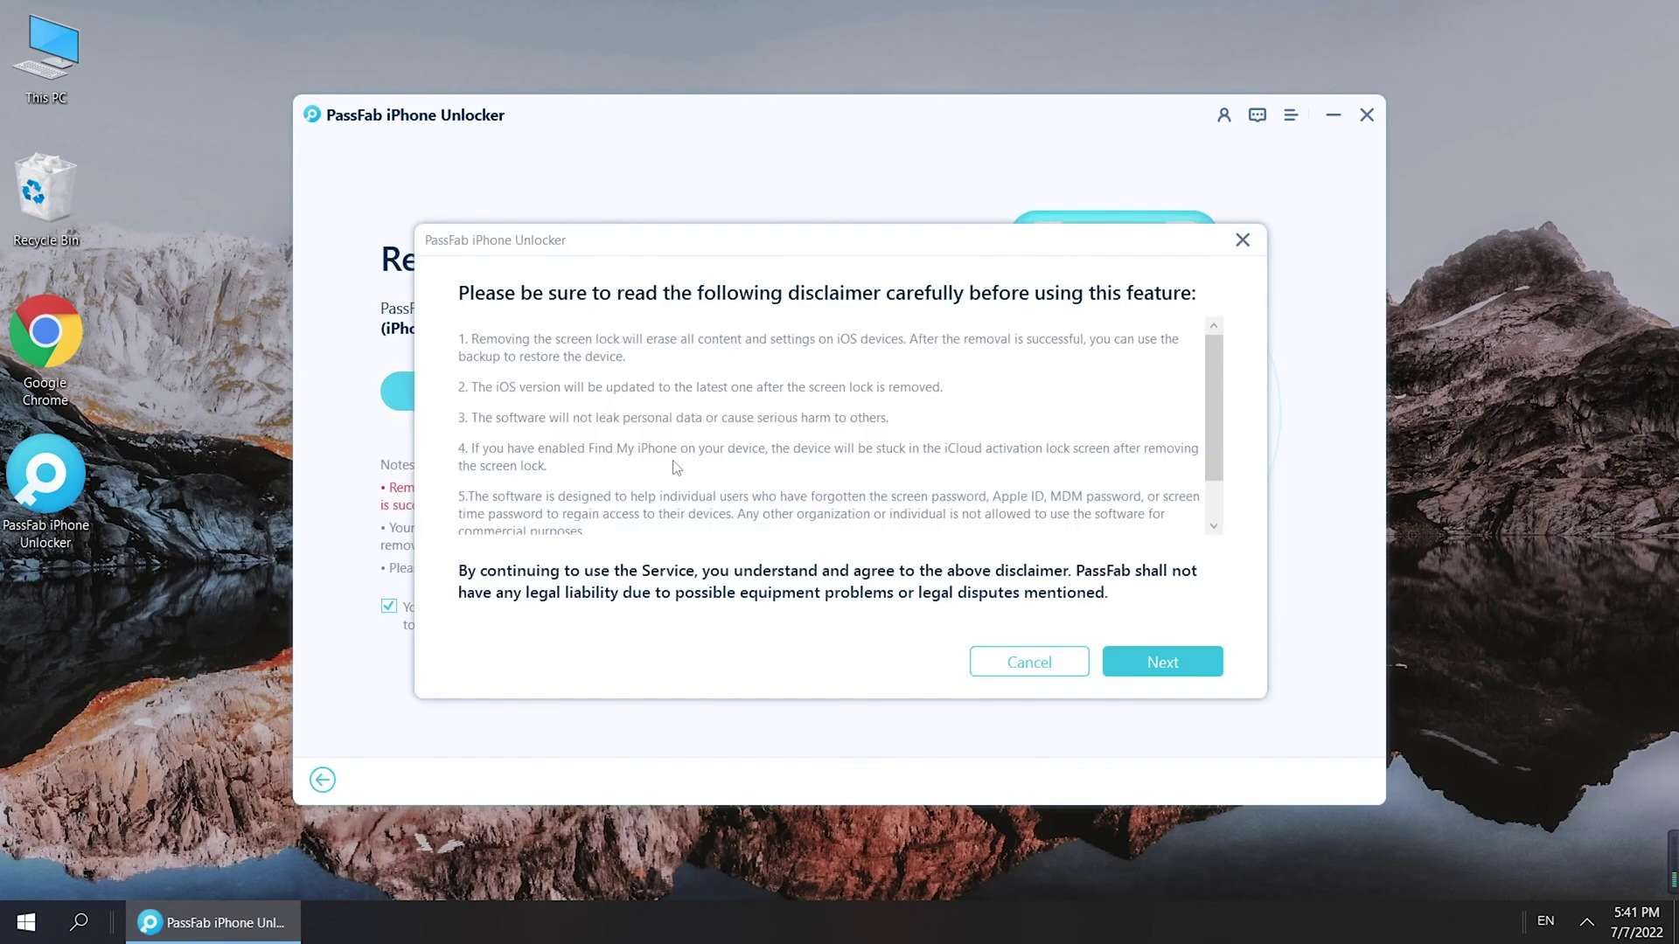
scroll(838, 454, down, 1)
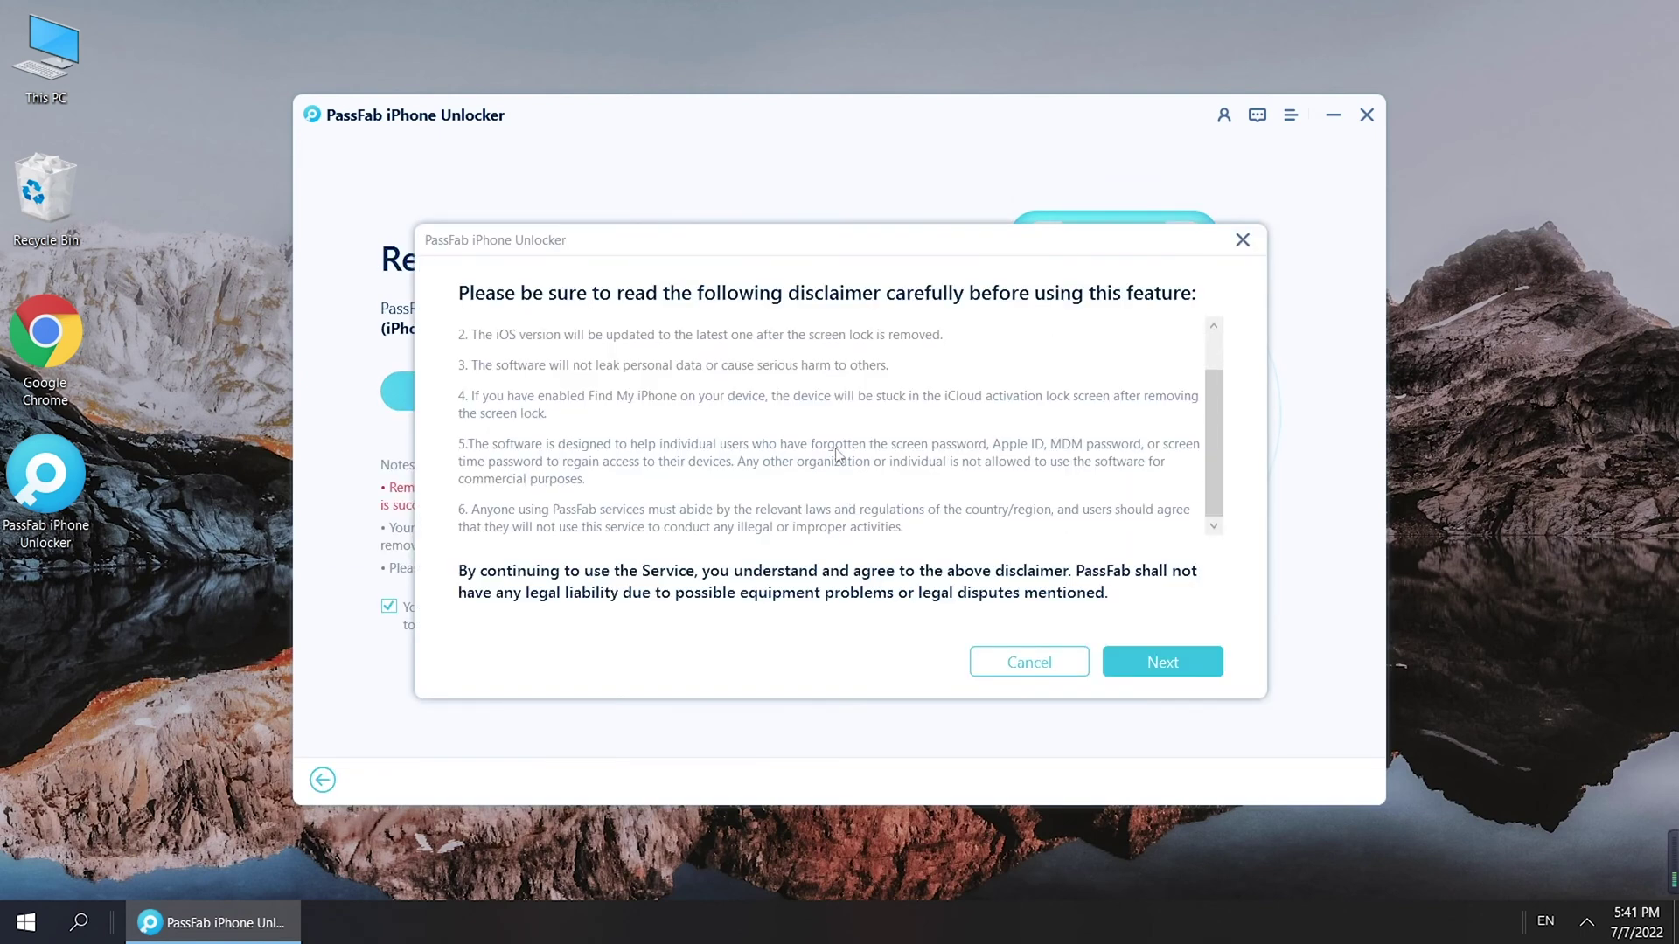
click(1198, 654)
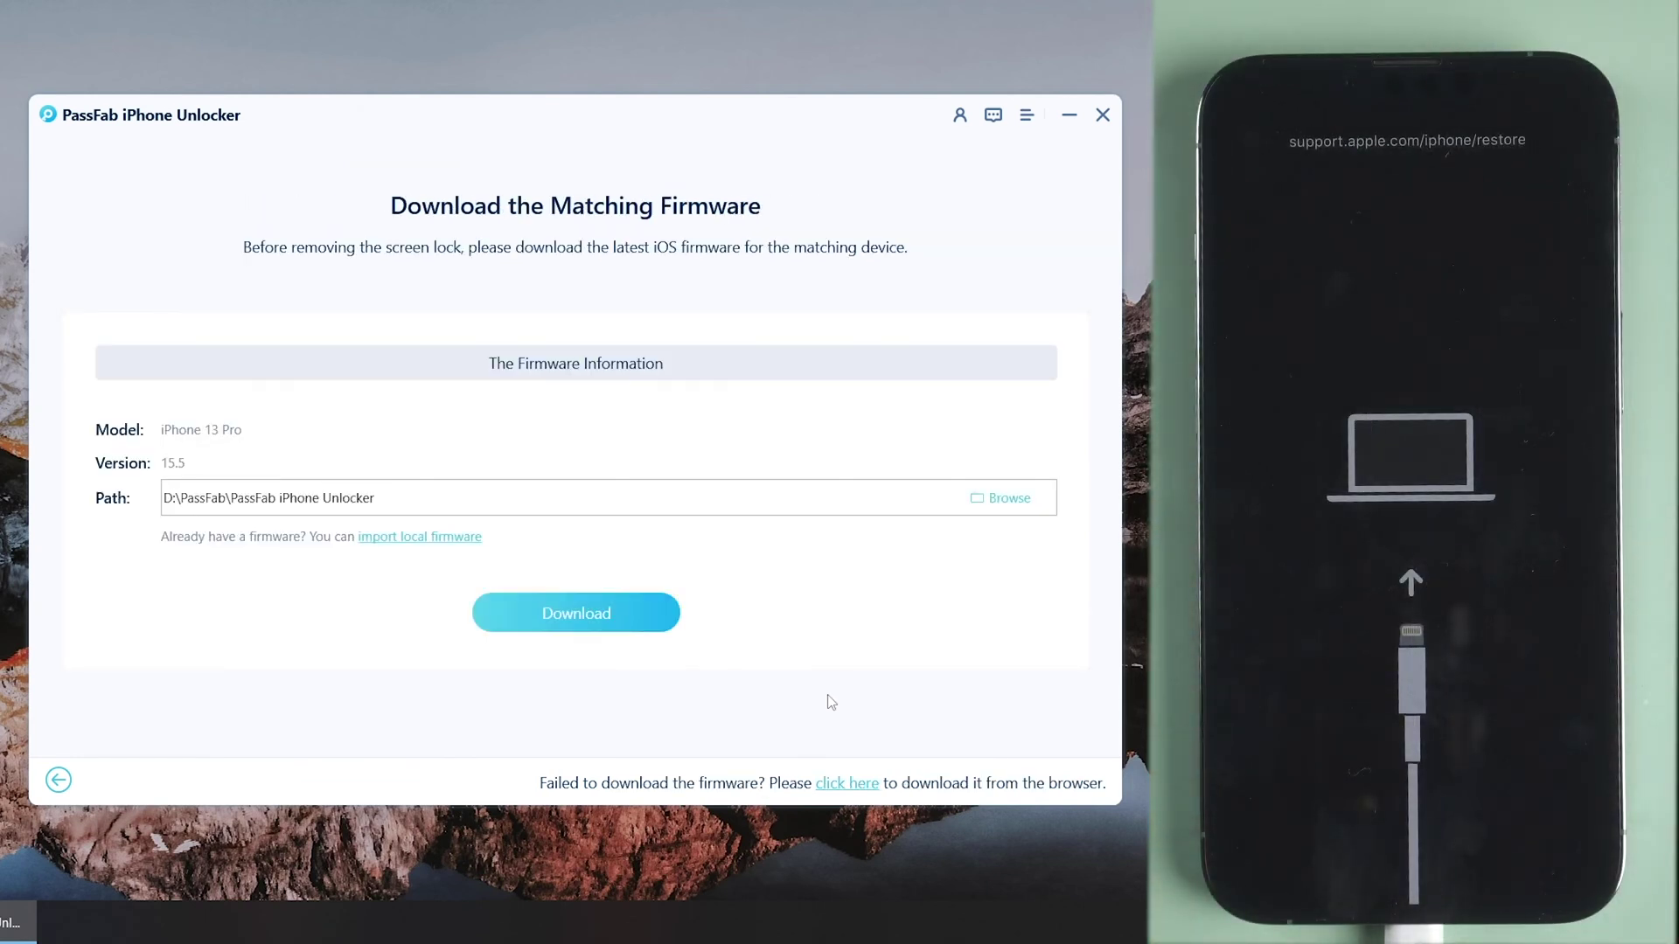
- Download the iOS 15.5 firmware and start removing the screen lock
click(611, 606)
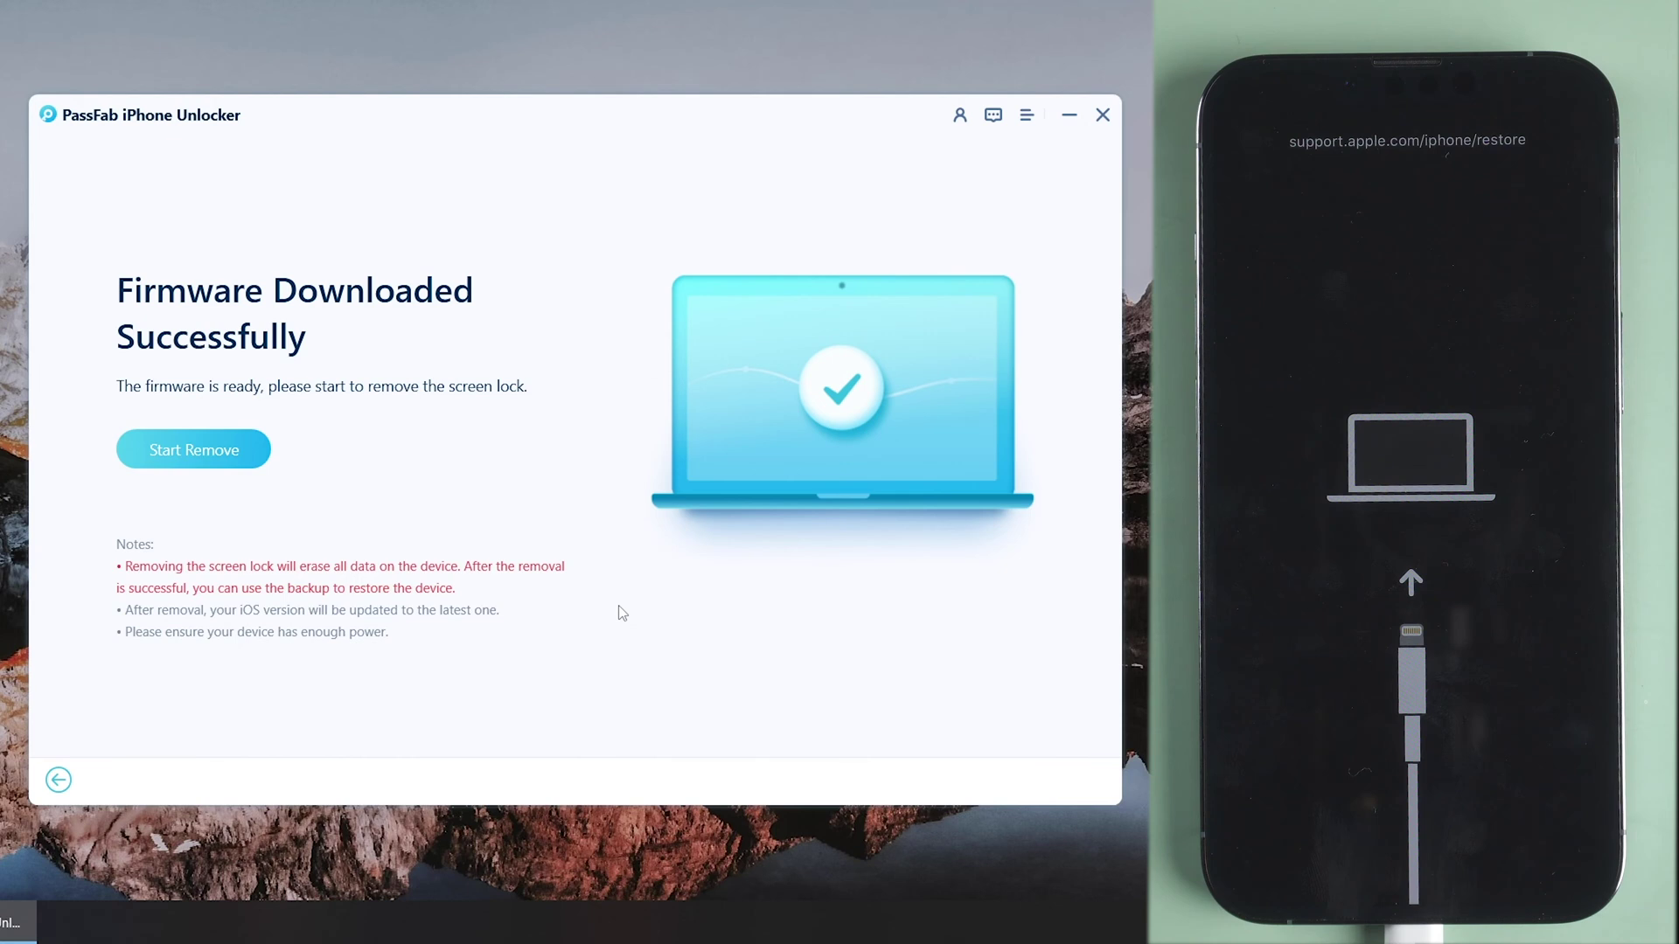
click(200, 449)
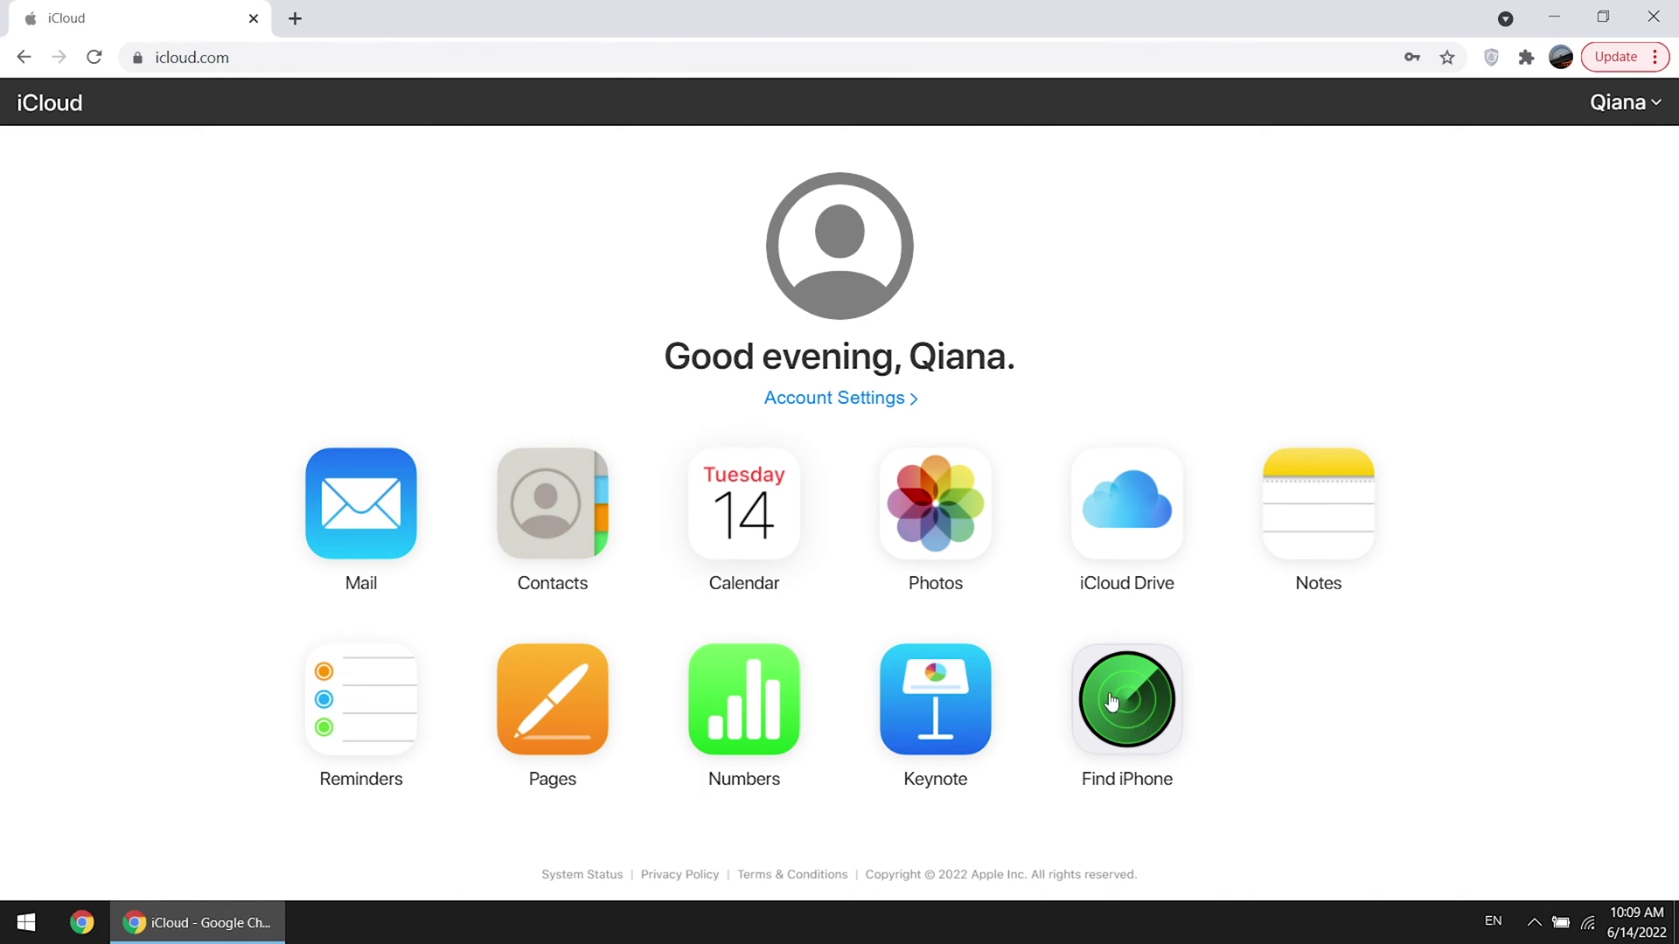
- Open Find iPhone on icloud.com and select the iPhone from All Devices
click(1137, 710)
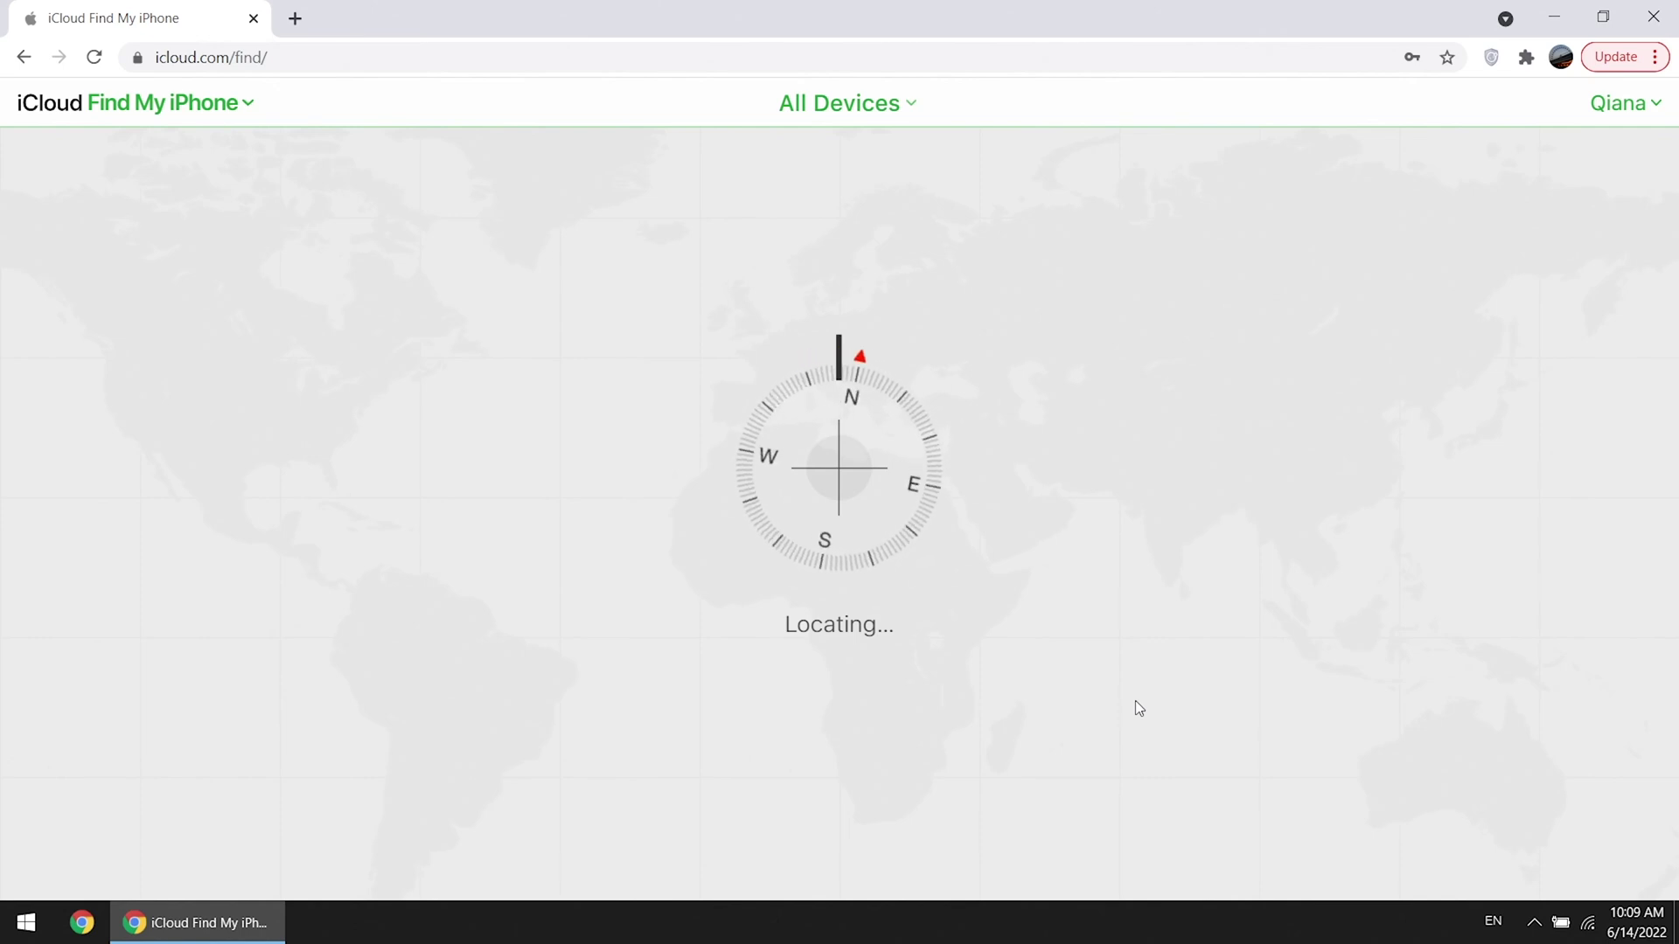
click(837, 123)
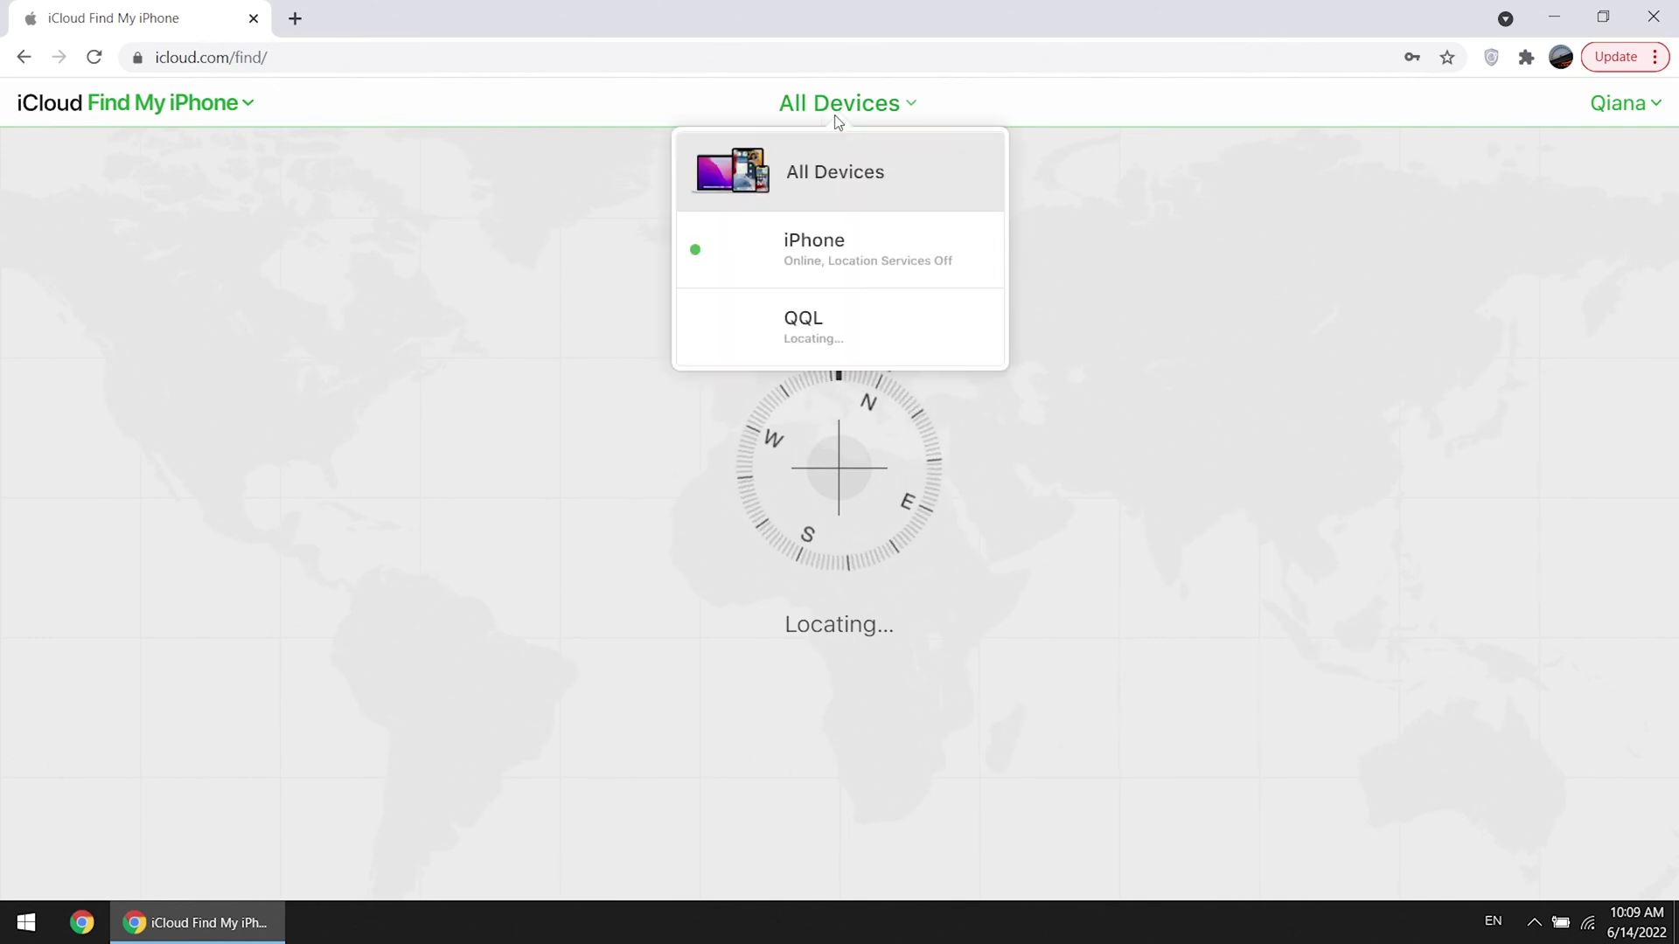
click(894, 259)
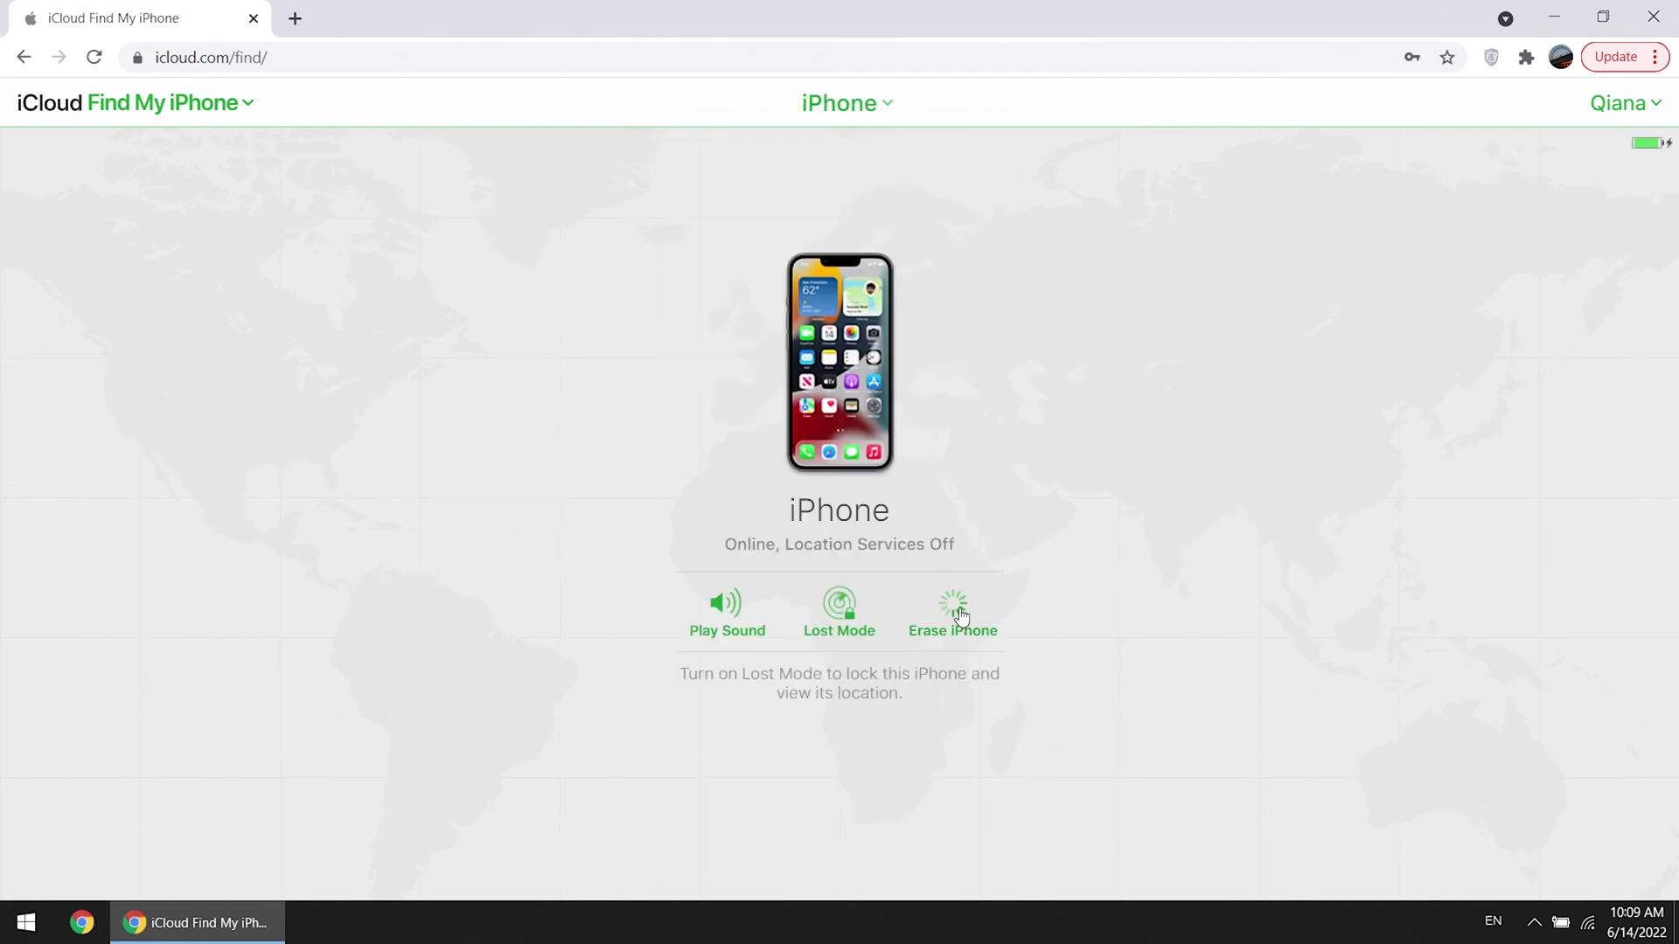
- Erase the iPhone, confirm it, and skip the optional phone number
click(960, 615)
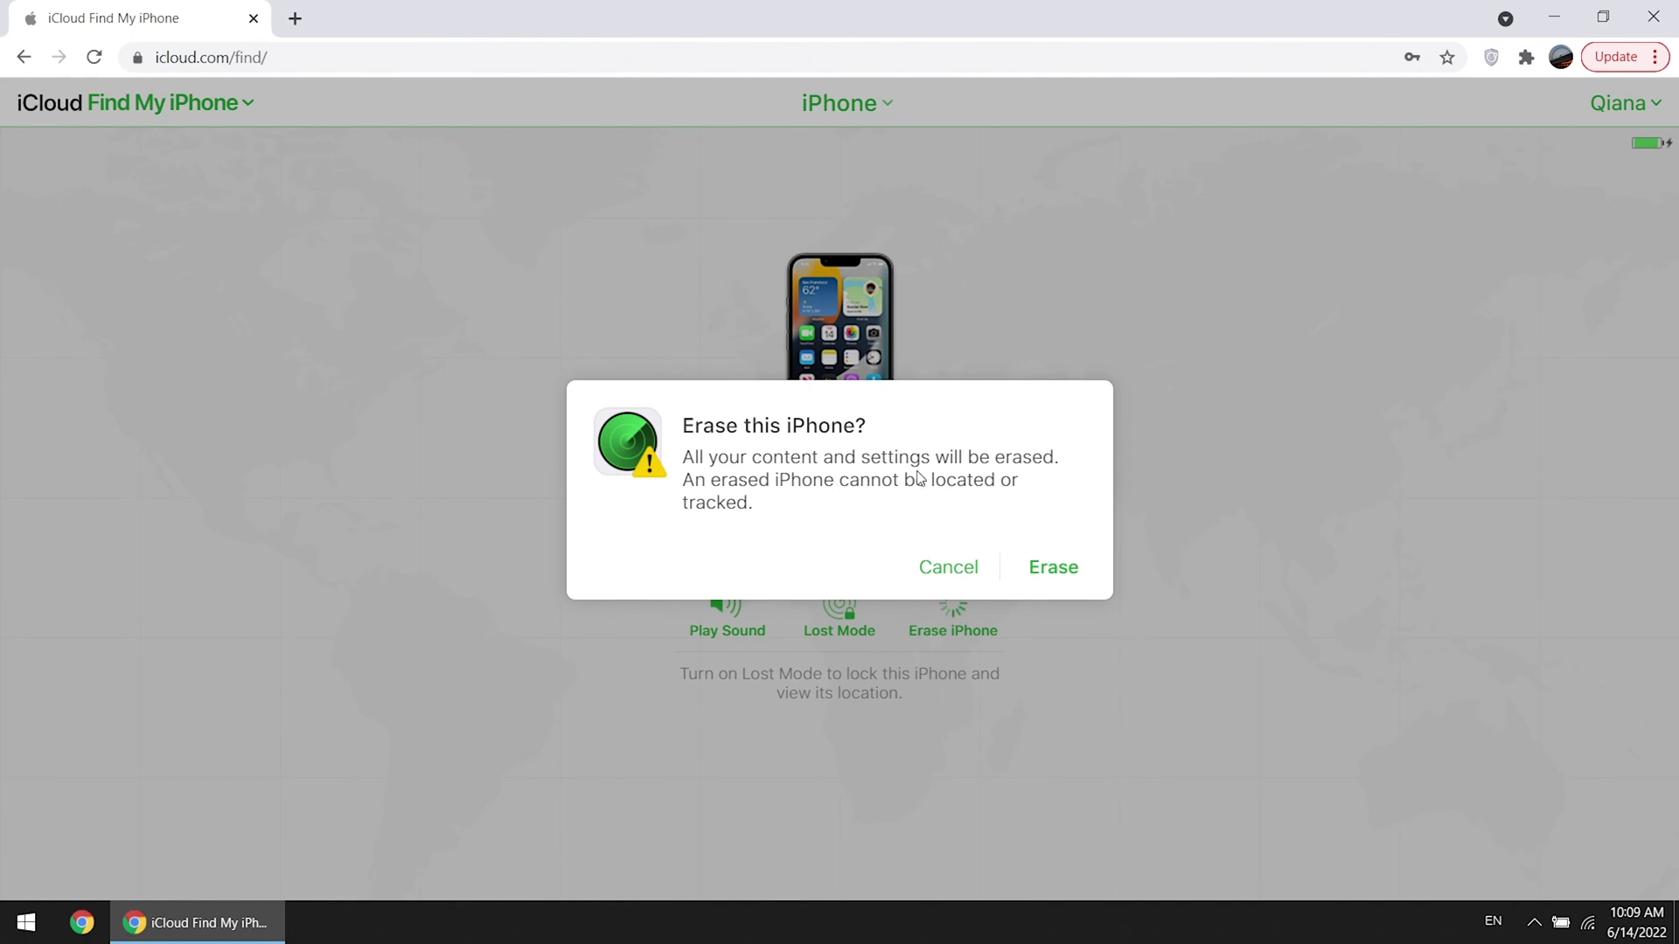
click(1056, 570)
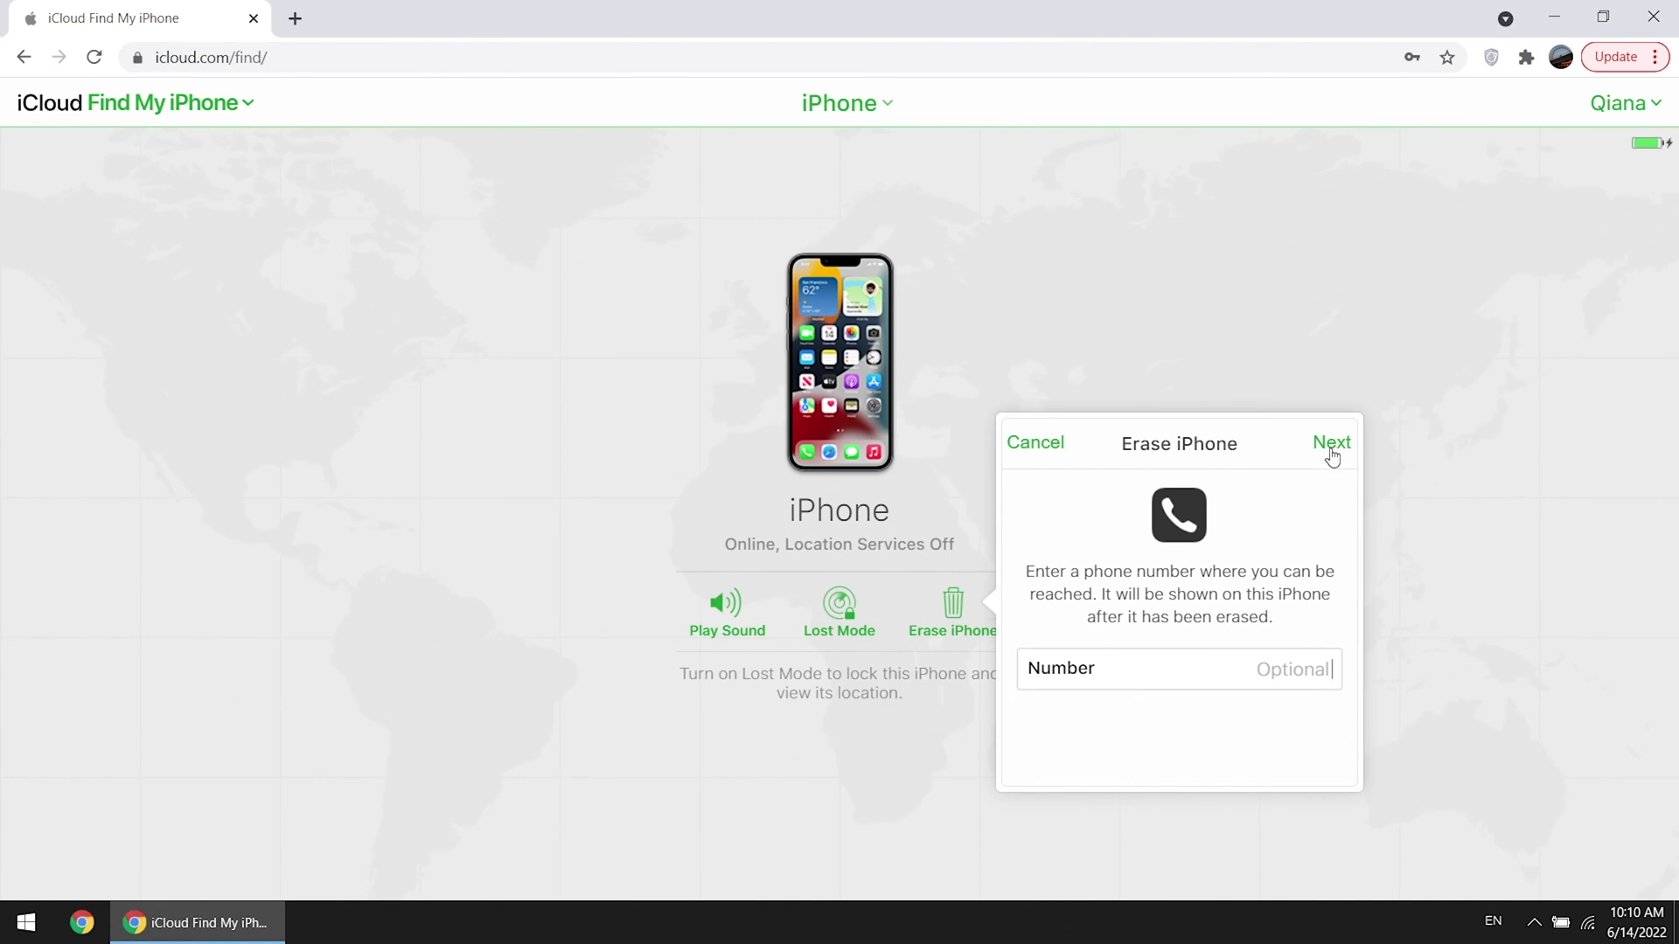
click(1332, 443)
click(1316, 465)
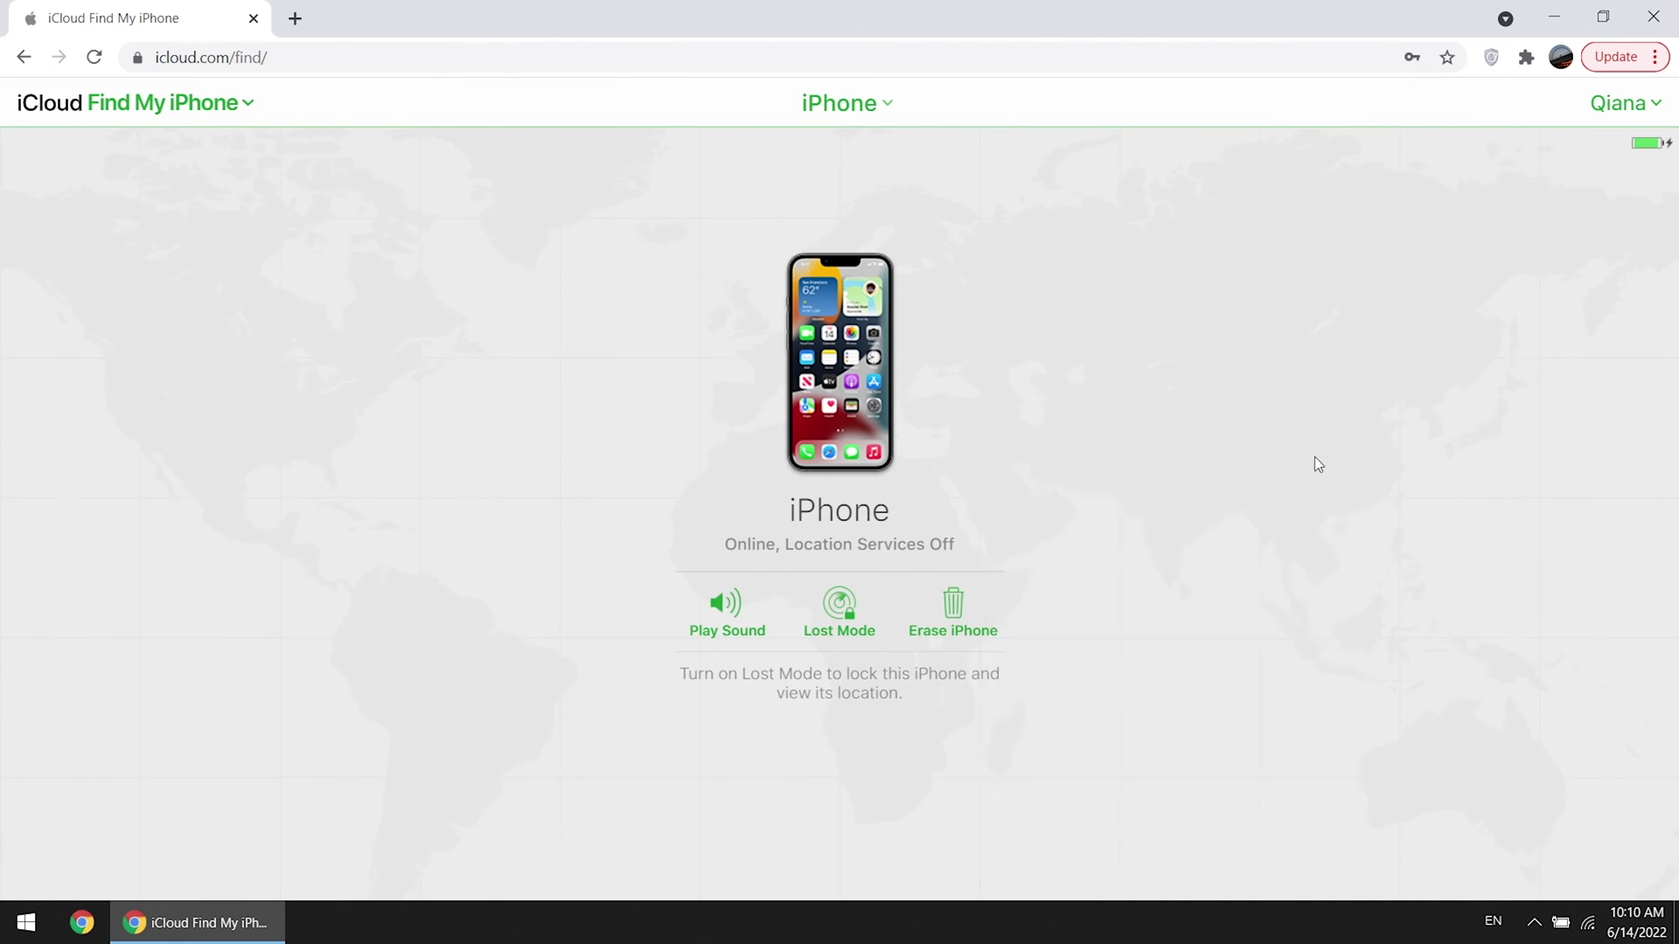